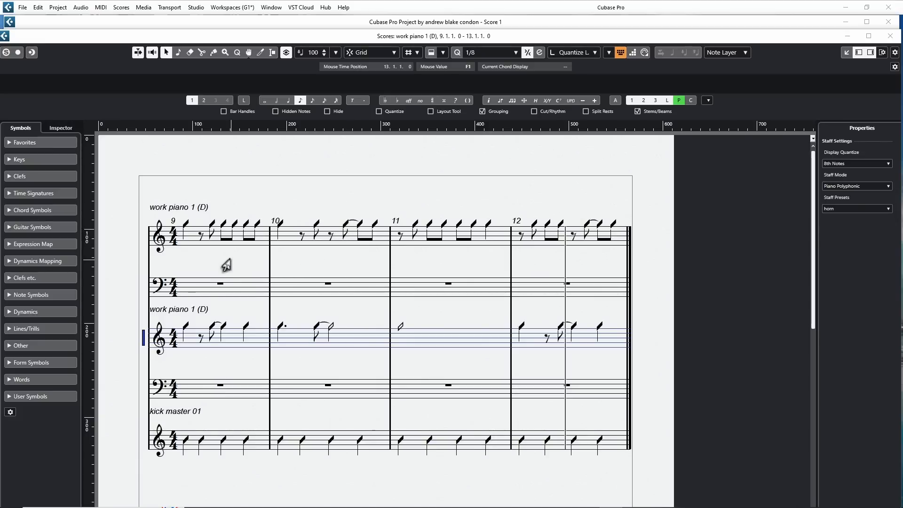
Play back the score from bar 9 and show the second piano staff in rhythmic notation.
click(192, 257)
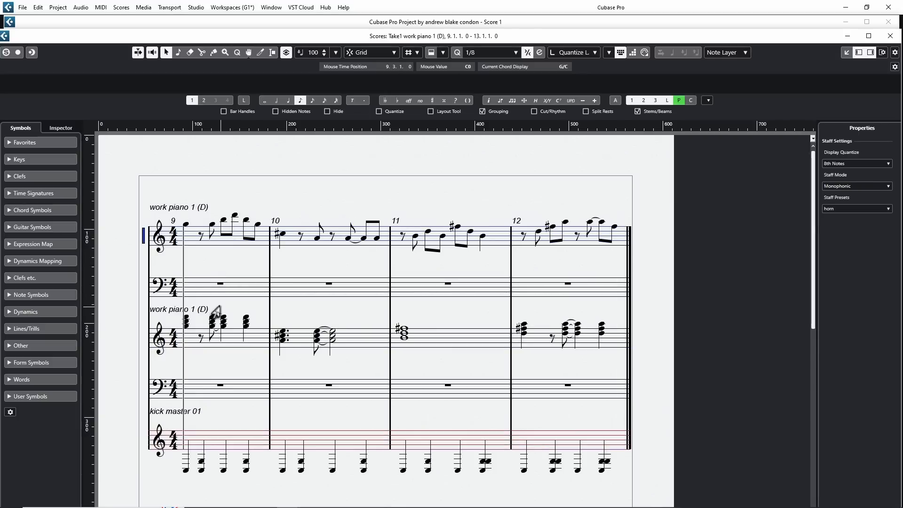
key(space)
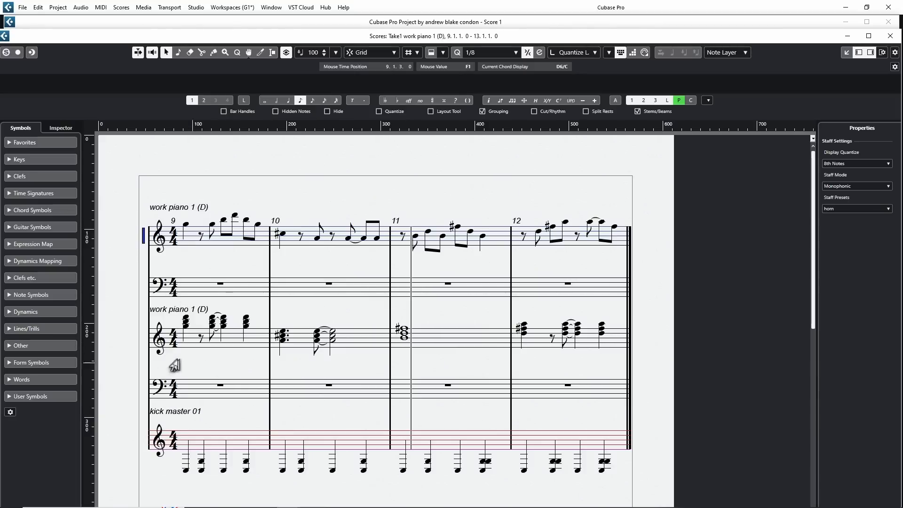
click(139, 342)
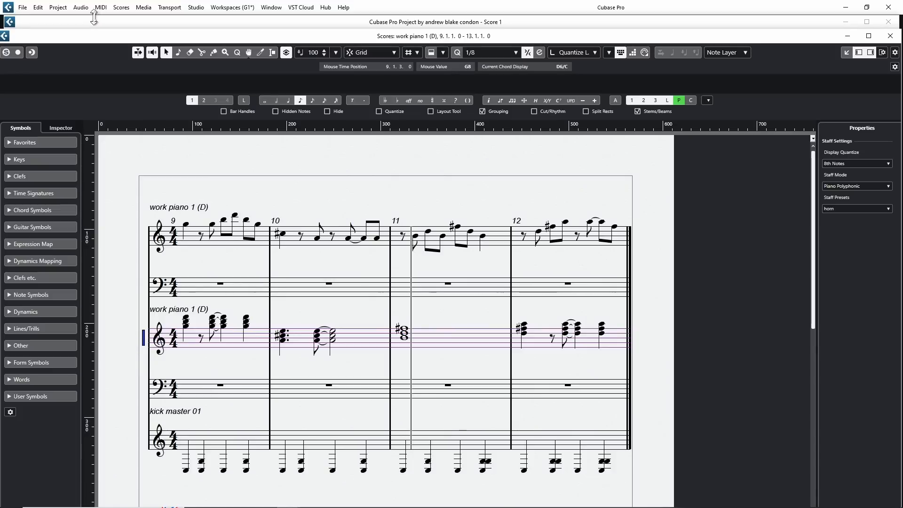
click(117, 9)
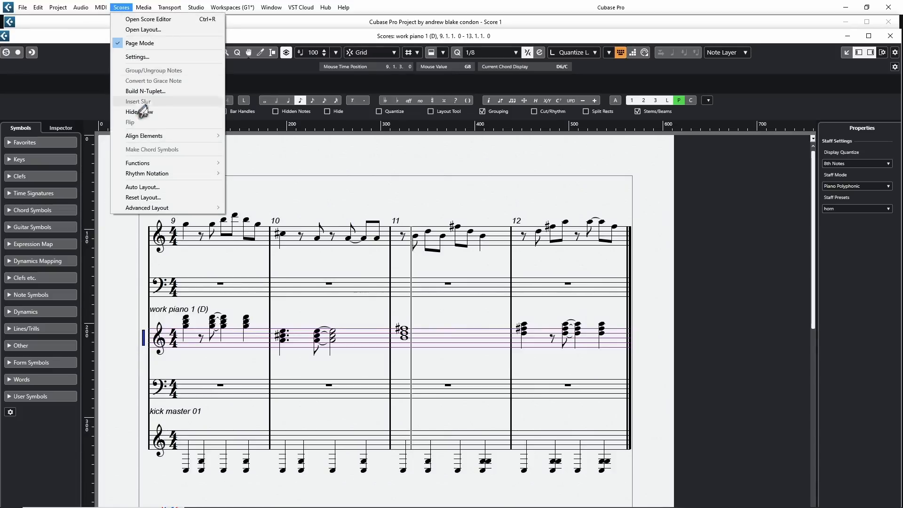
mouse_move(190, 175)
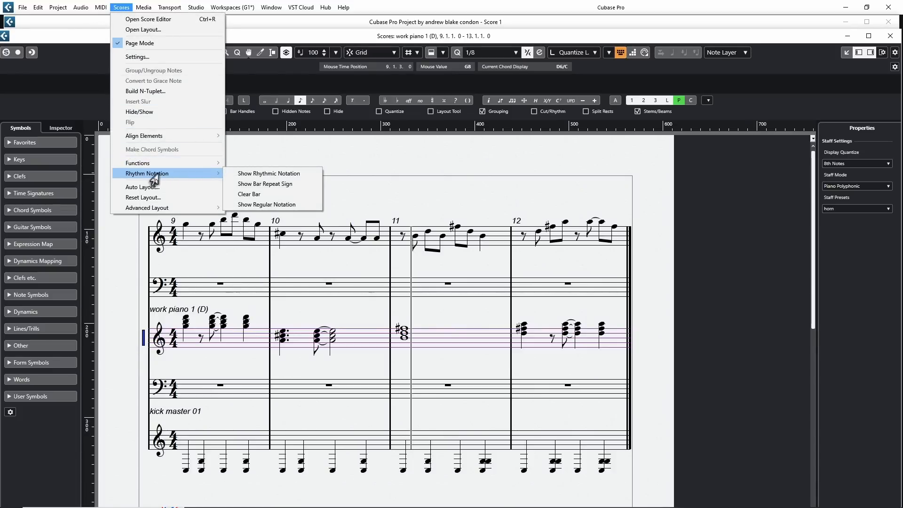
click(250, 177)
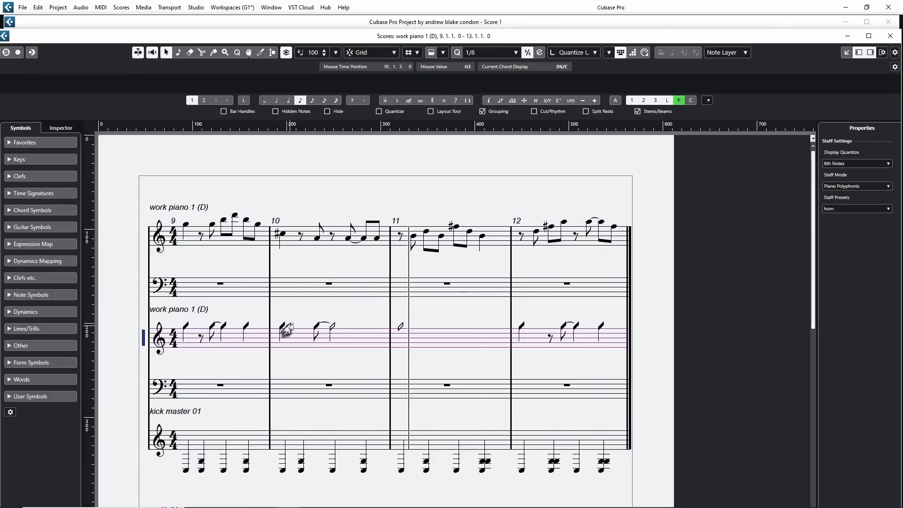
Show the first piano staff in rhythmic notation and play back the passage from bar 9.
click(138, 241)
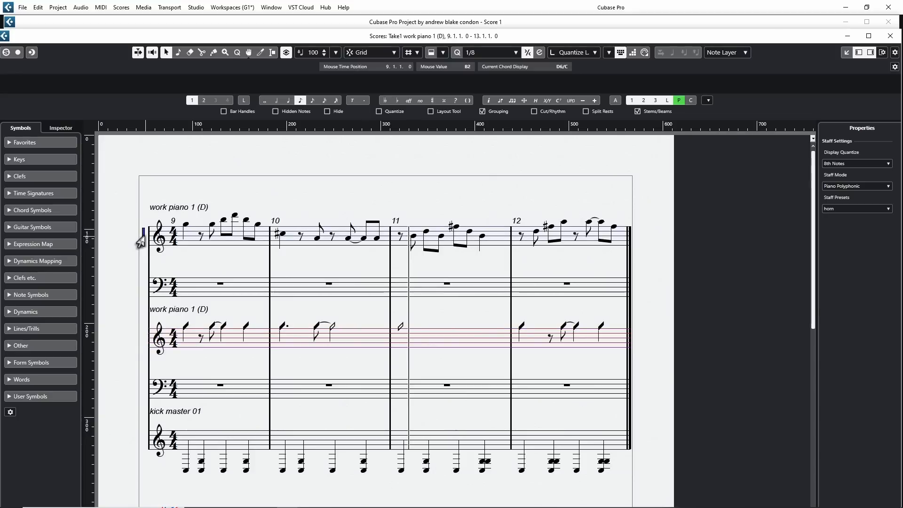
click(121, 7)
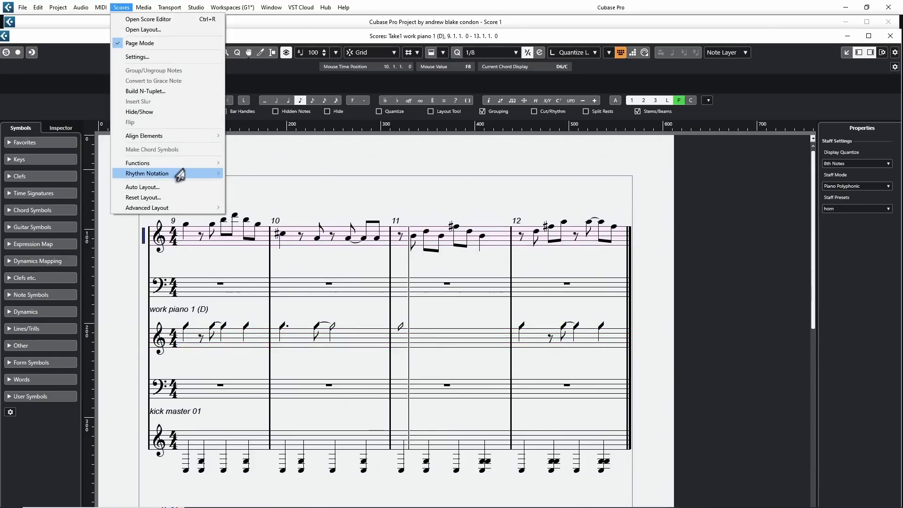
mouse_move(180, 175)
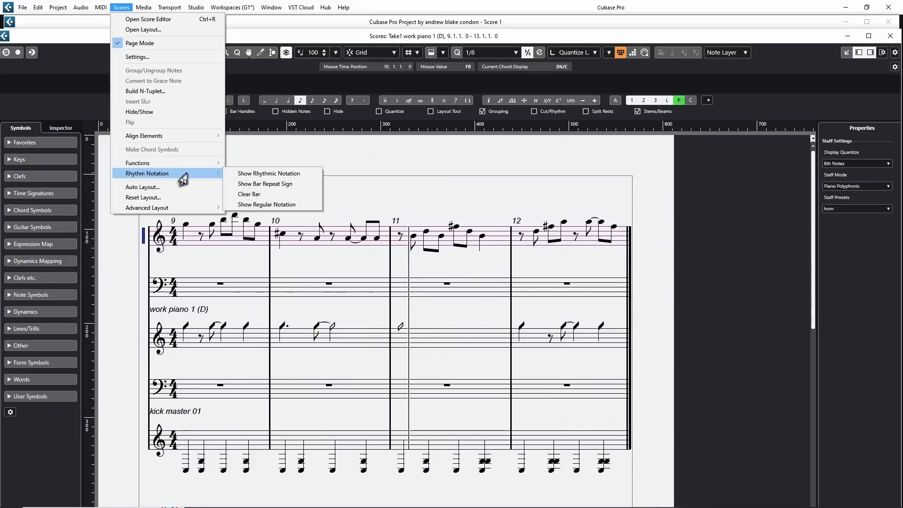
click(239, 174)
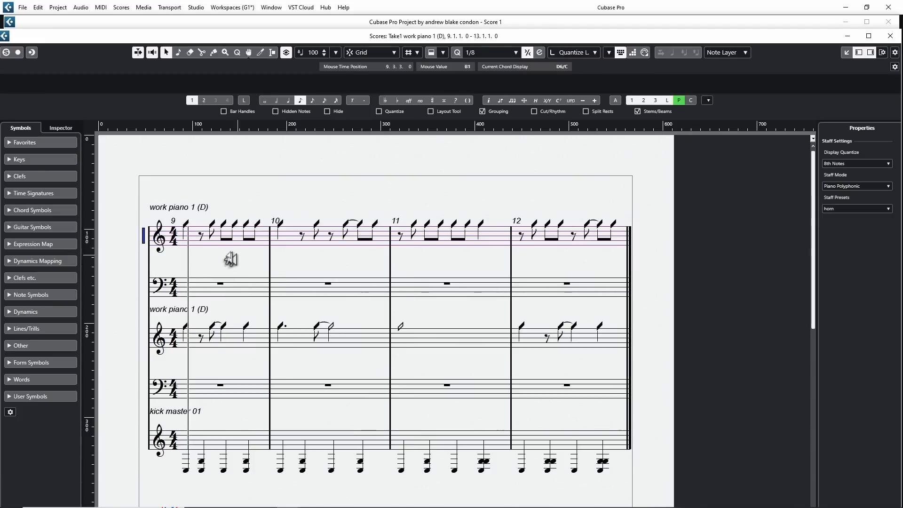
key(space)
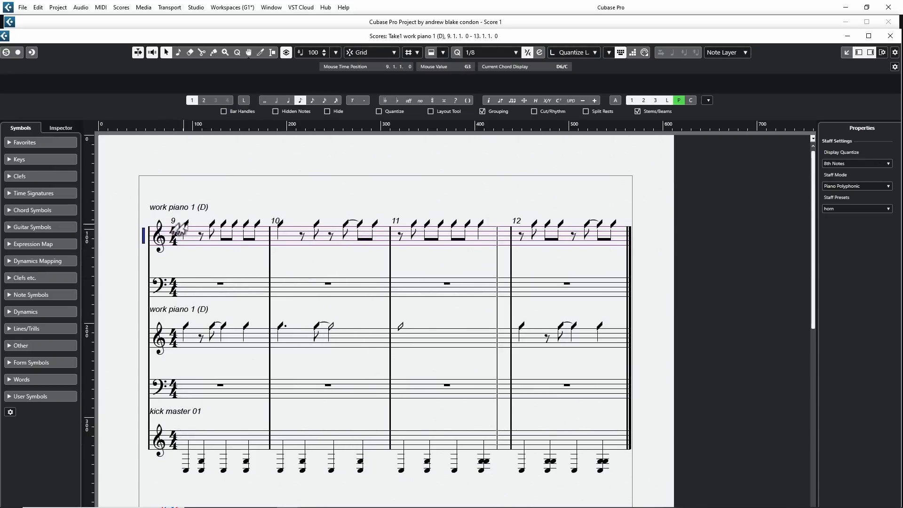
Try to return the first piano staff to regular notation.
click(145, 336)
click(145, 237)
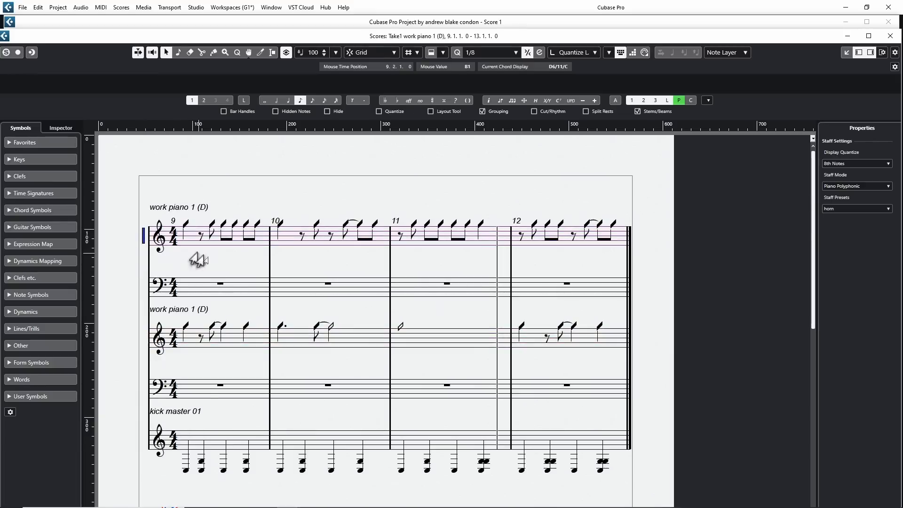
click(120, 8)
mouse_move(149, 177)
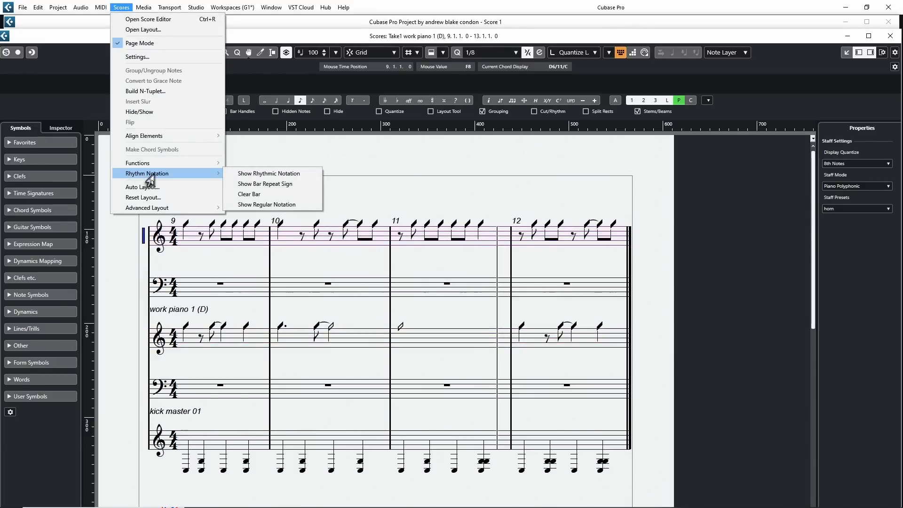
click(255, 205)
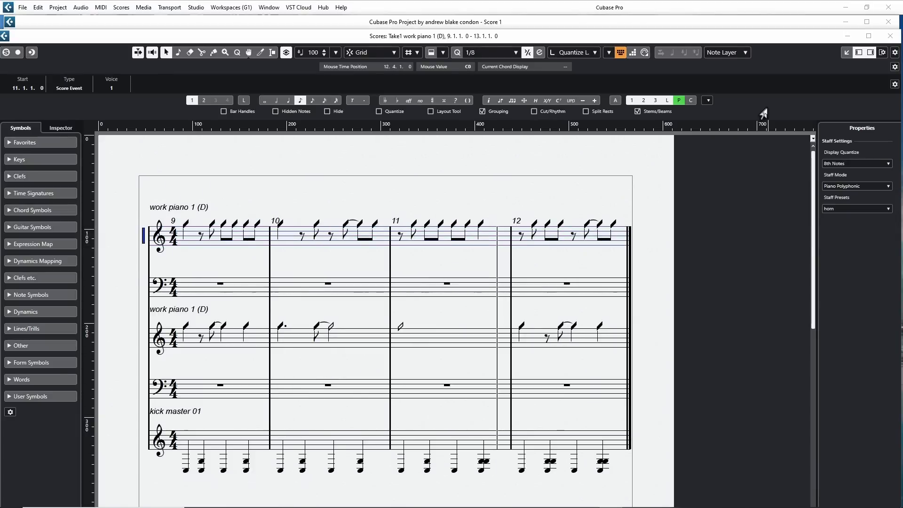
Select the notes in bar 11 of the first piano staff and clear the bar.
click(534, 111)
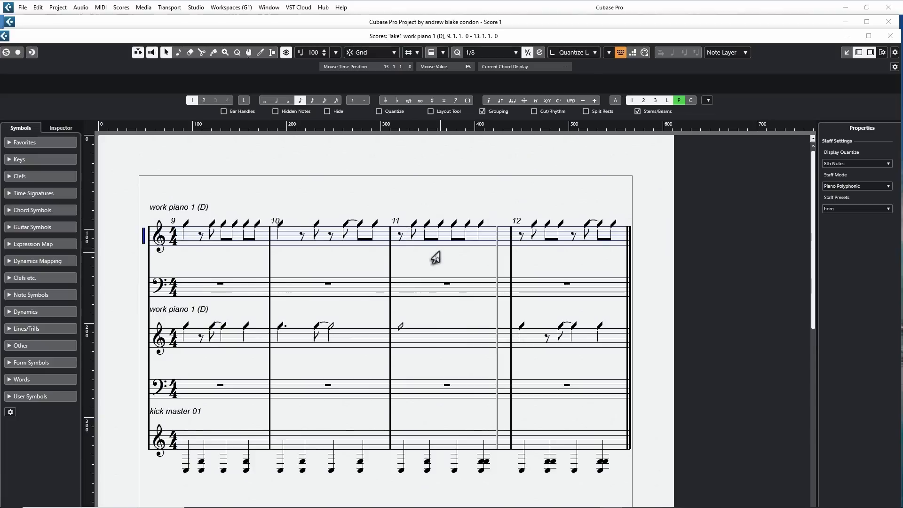
drag(410, 211, 476, 248)
click(121, 7)
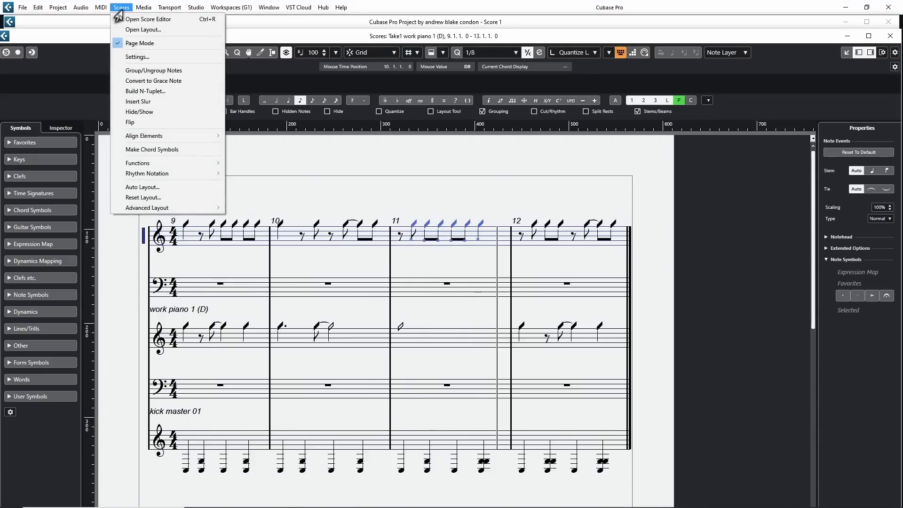
mouse_move(167, 175)
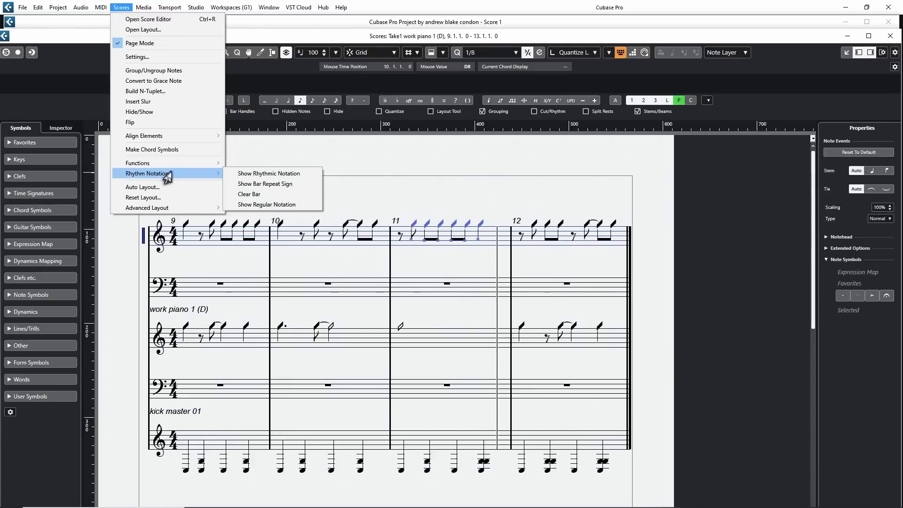
click(256, 194)
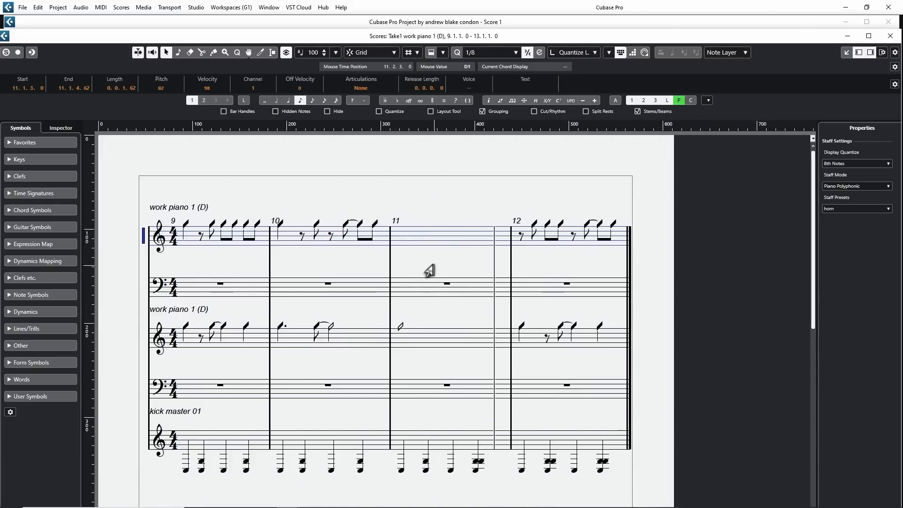
Display the Cut/Rhythm markers and restore rhythmic notation in bar 11 of the first piano staff.
click(533, 112)
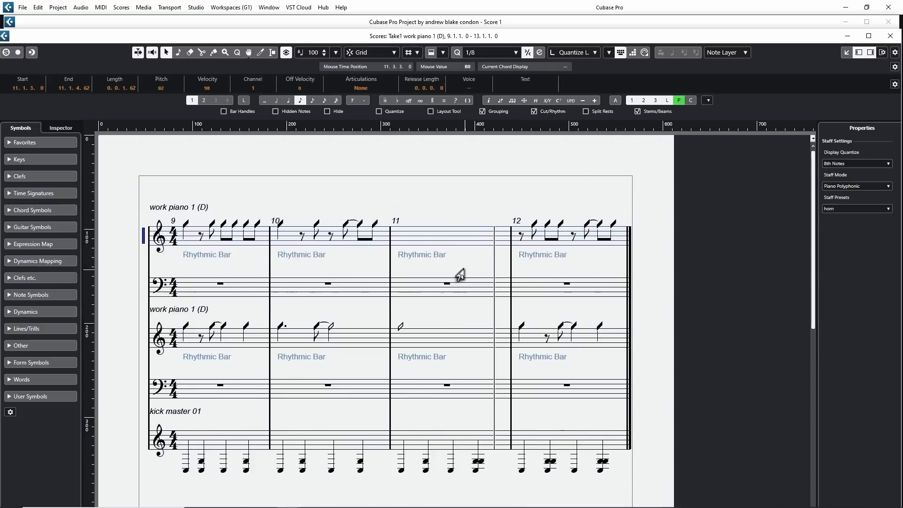
right_click(411, 257)
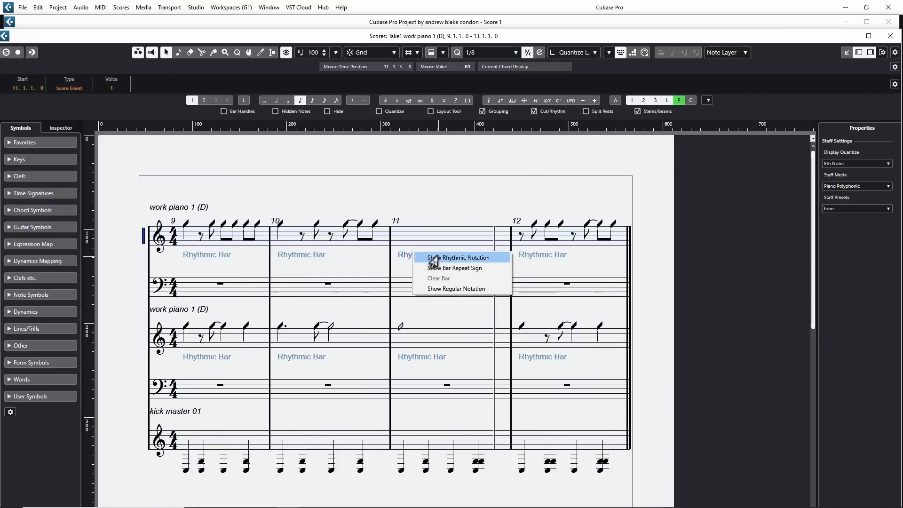
click(432, 259)
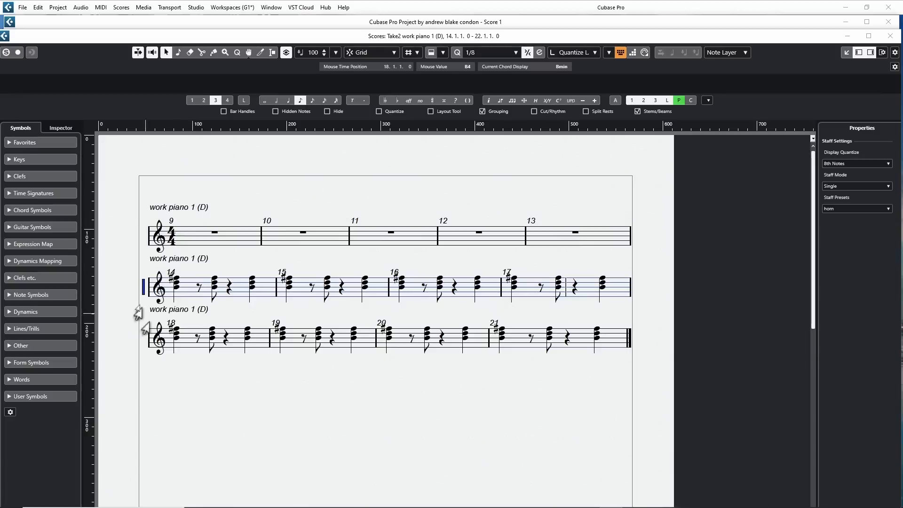
Show rhythmic notation across bars 9 to 21 of the piano part.
click(156, 272)
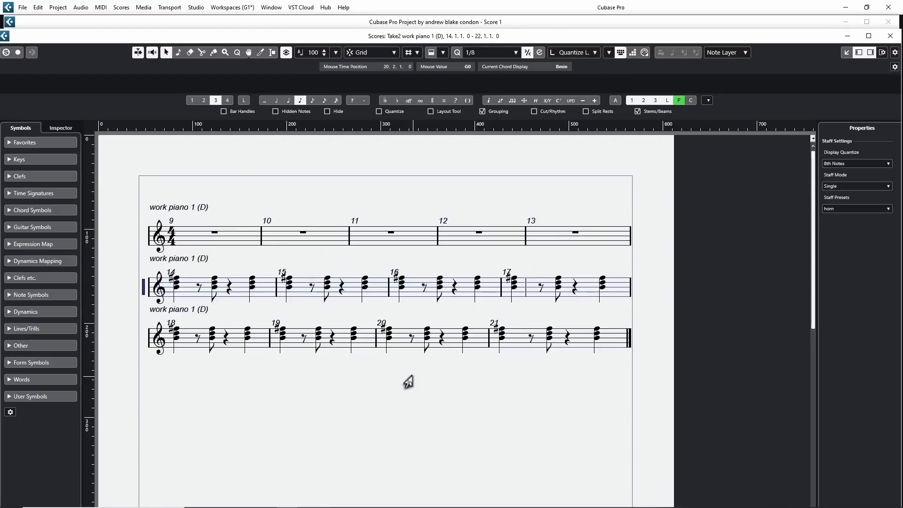
click(144, 282)
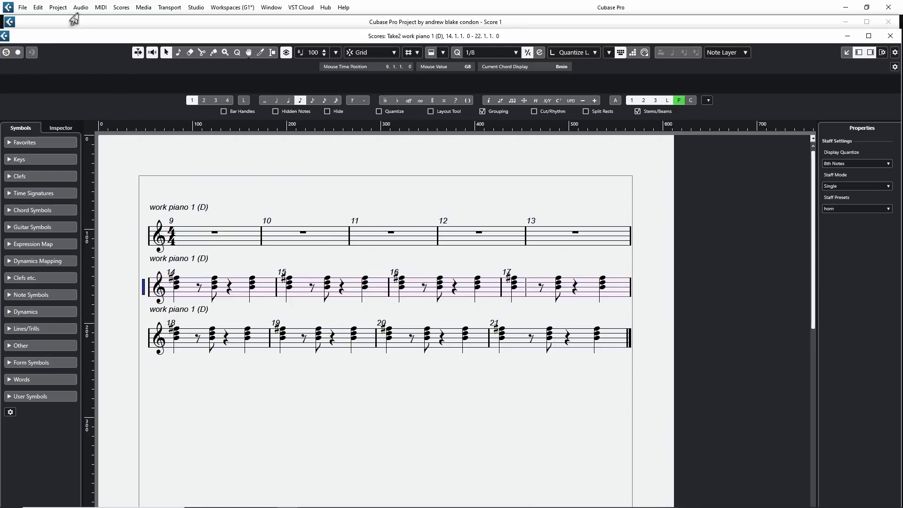
click(121, 8)
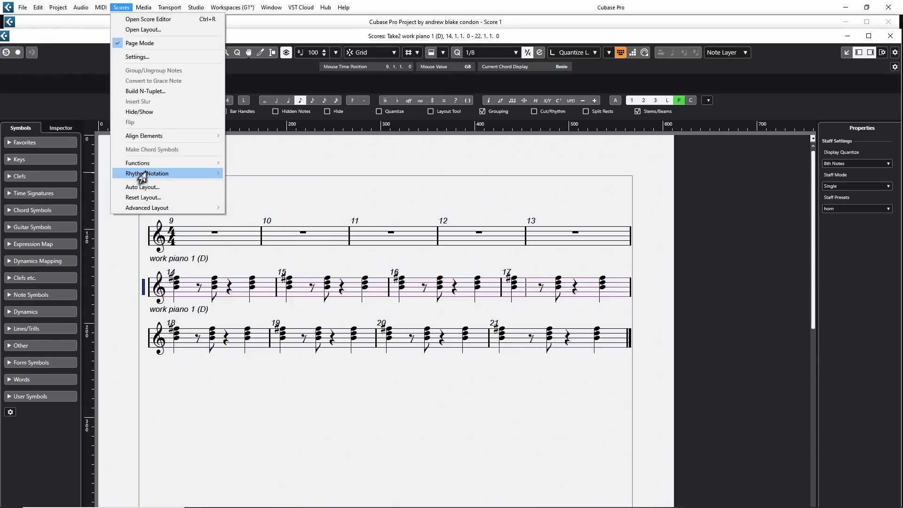
mouse_move(198, 174)
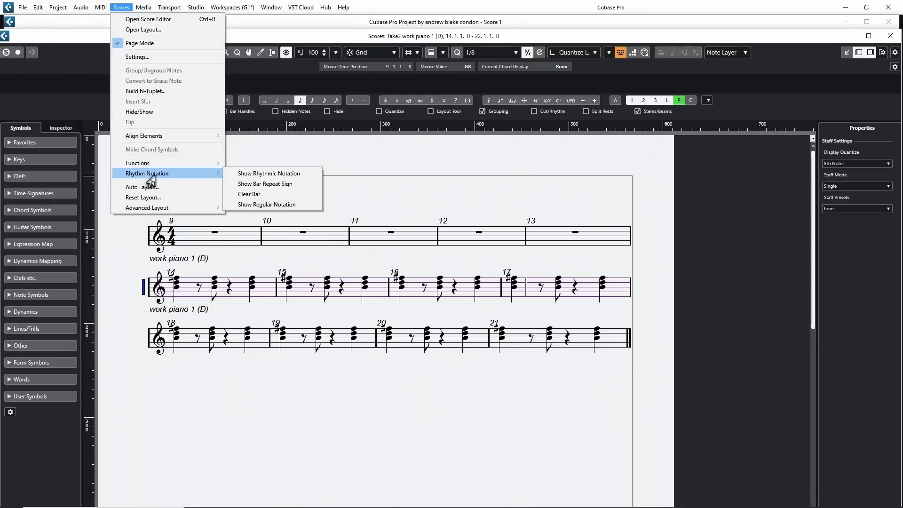
click(245, 174)
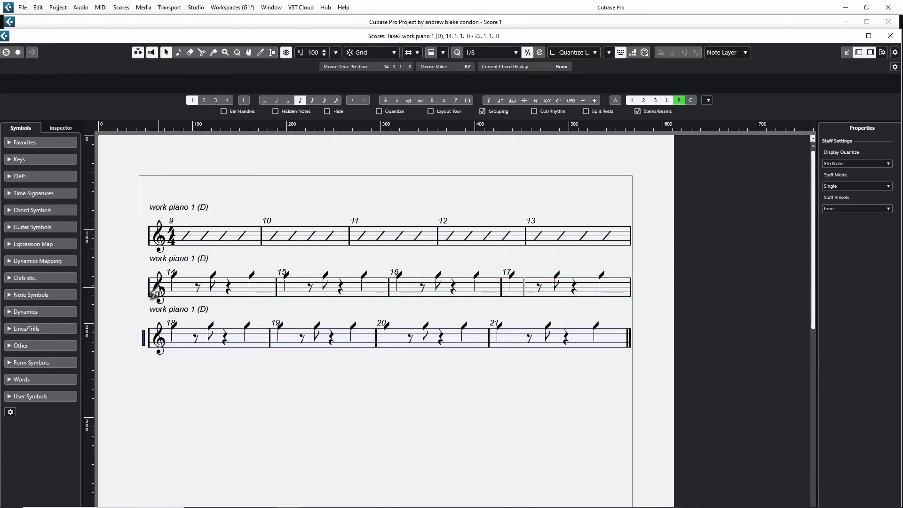
Select all notes except those in bar 14 and replace bars 15 to 21 with bar repeat signs.
click(171, 277)
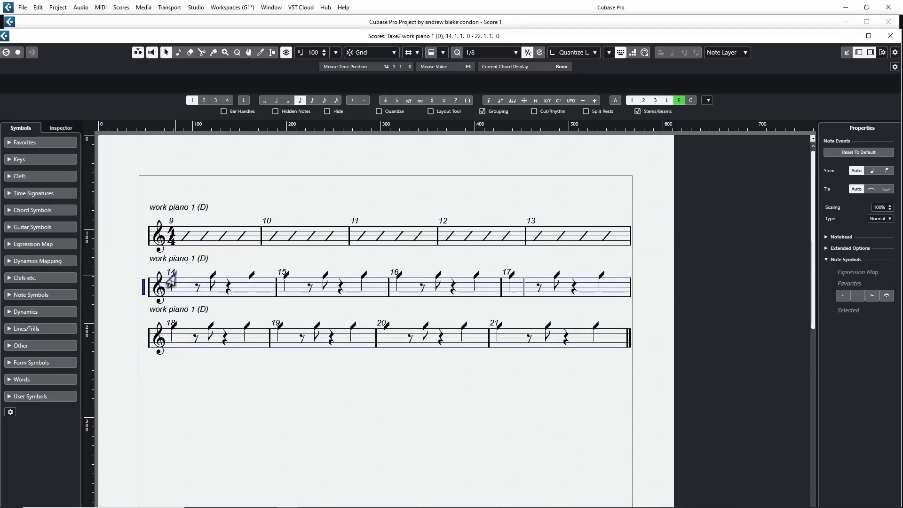
key(ctrl+a)
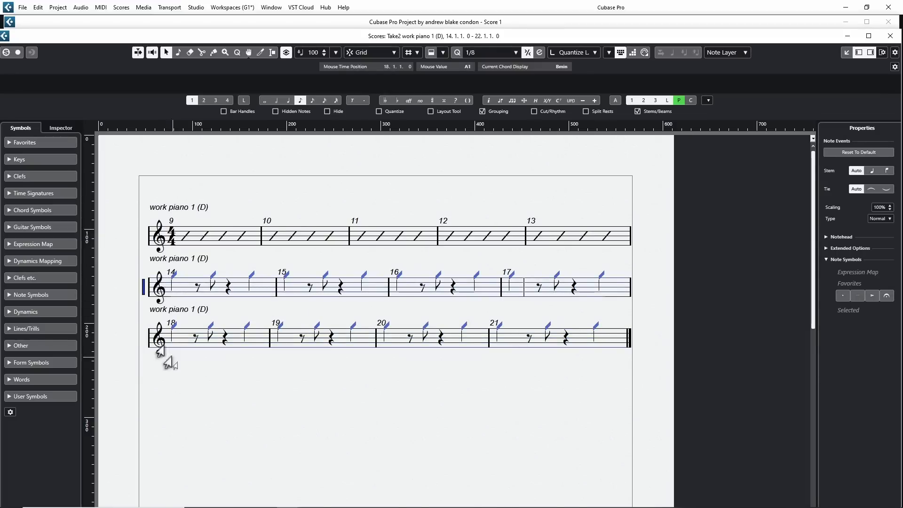
click(171, 279)
click(209, 280)
click(247, 281)
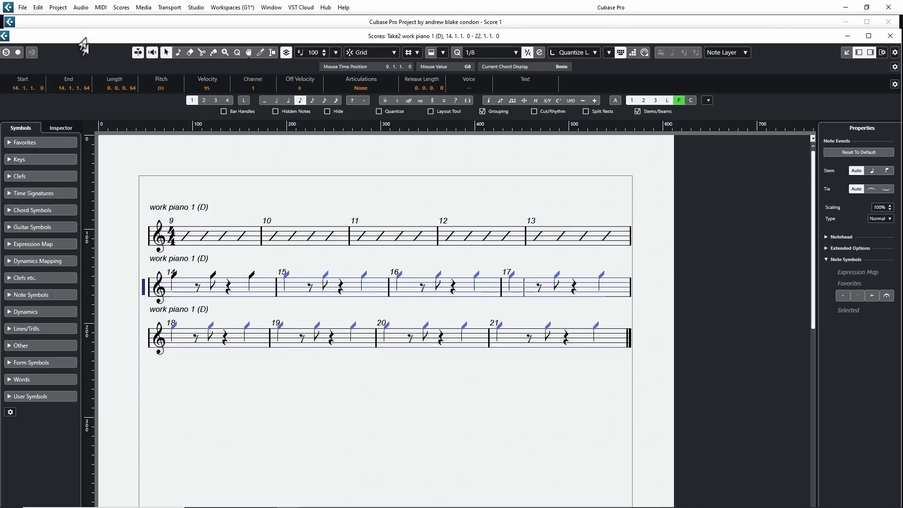
click(120, 7)
mouse_move(160, 173)
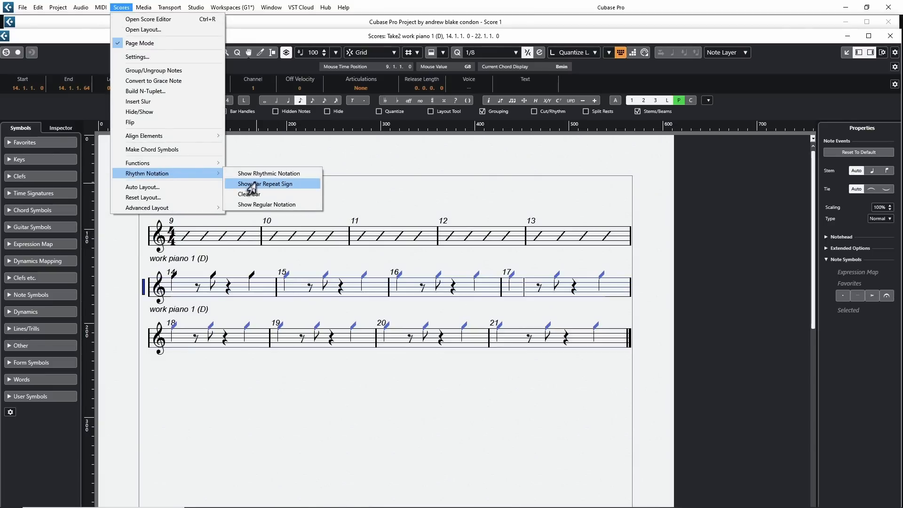
click(252, 187)
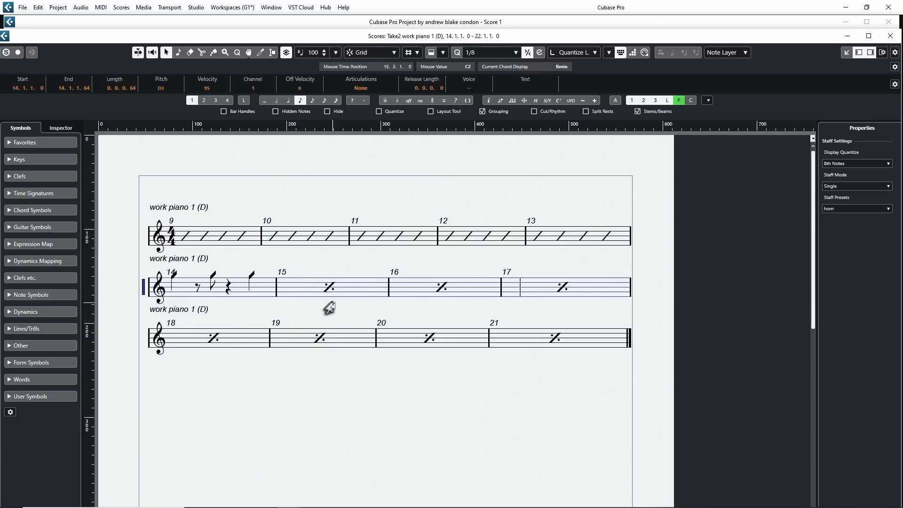
Use the Cut/Rhythm markers to return bars 15 to 21 to rhythmic notation, then hide the markers.
click(532, 112)
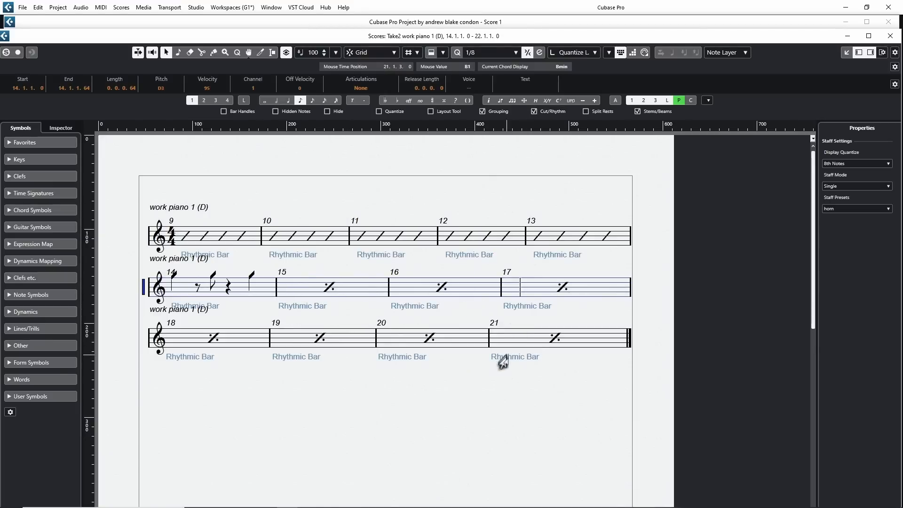
right_click(285, 306)
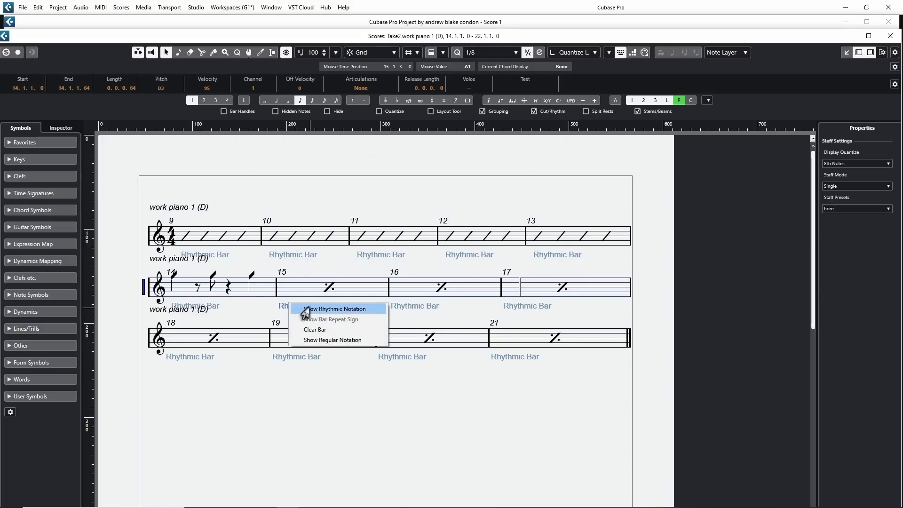
click(306, 309)
right_click(436, 290)
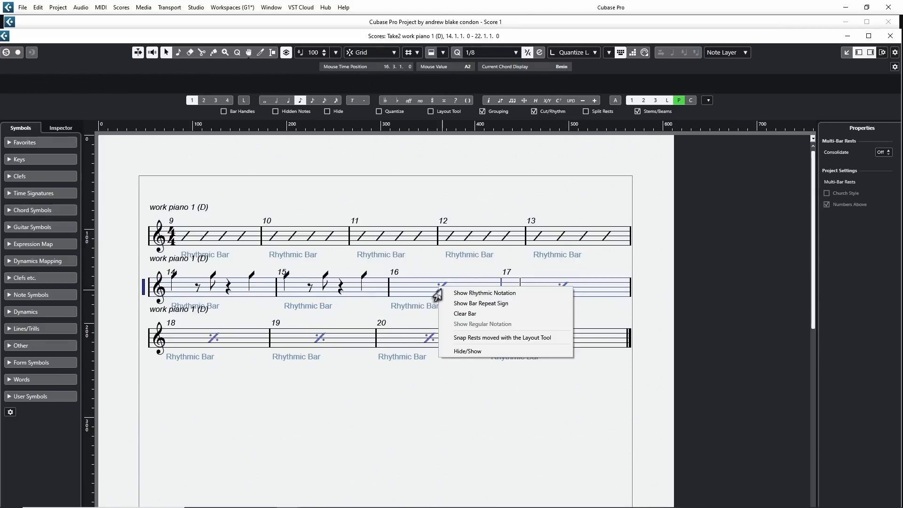
click(466, 294)
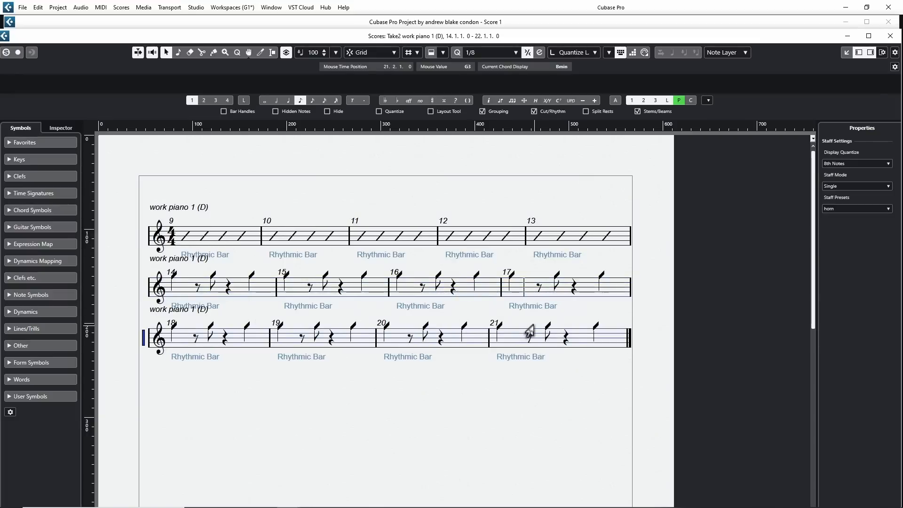
click(532, 112)
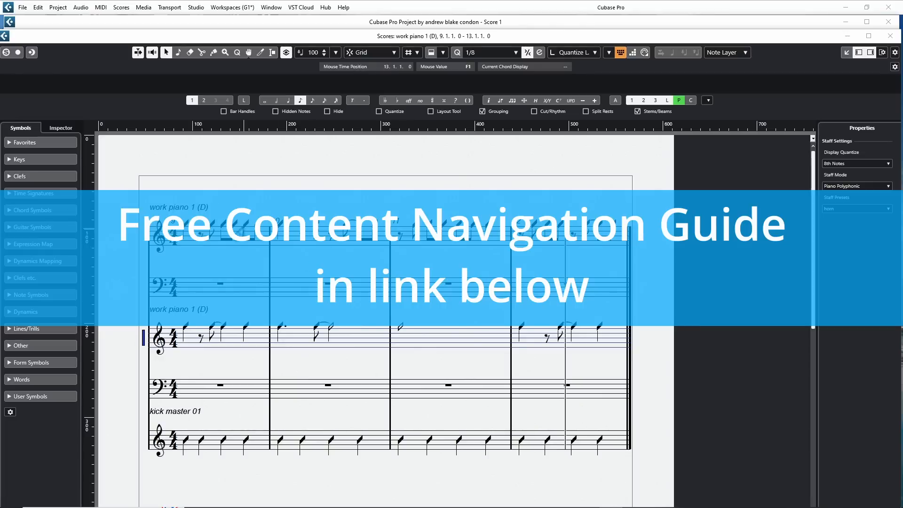
Play back the piano and kick score from bar 9 and select the second piano staff.
click(225, 234)
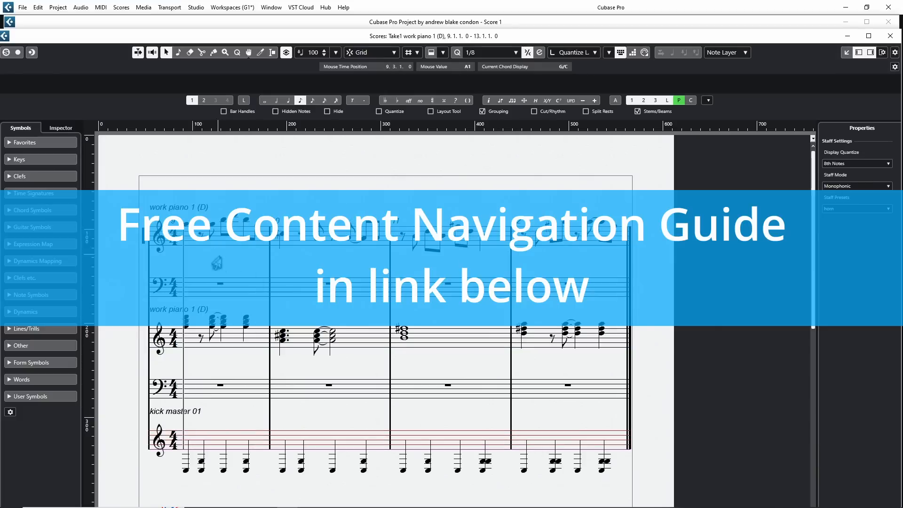
key(space)
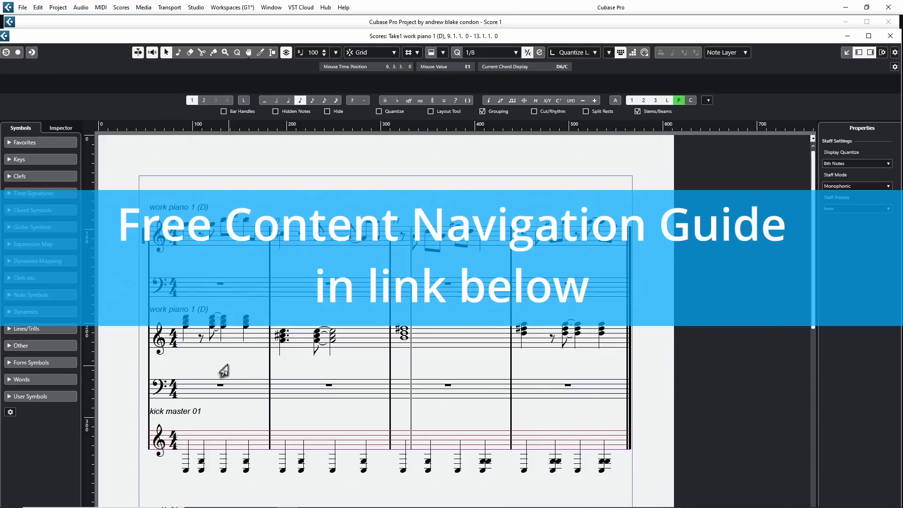
click(139, 342)
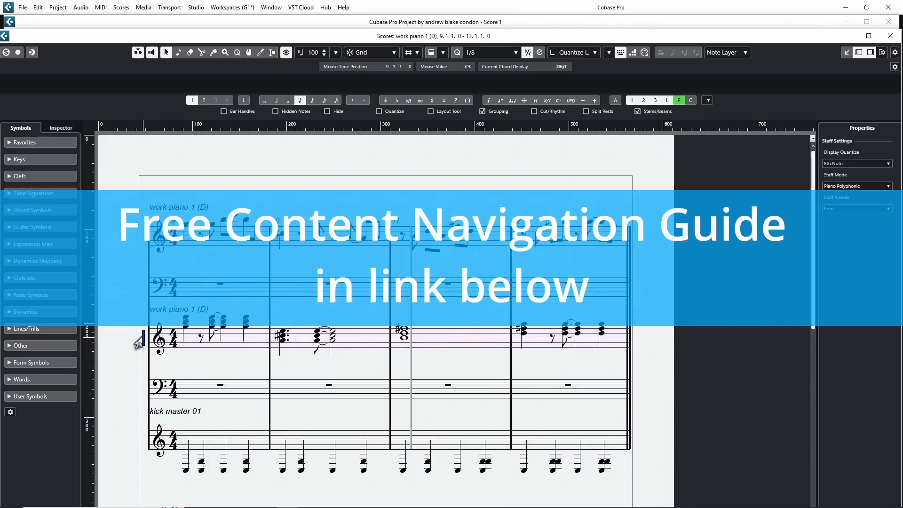